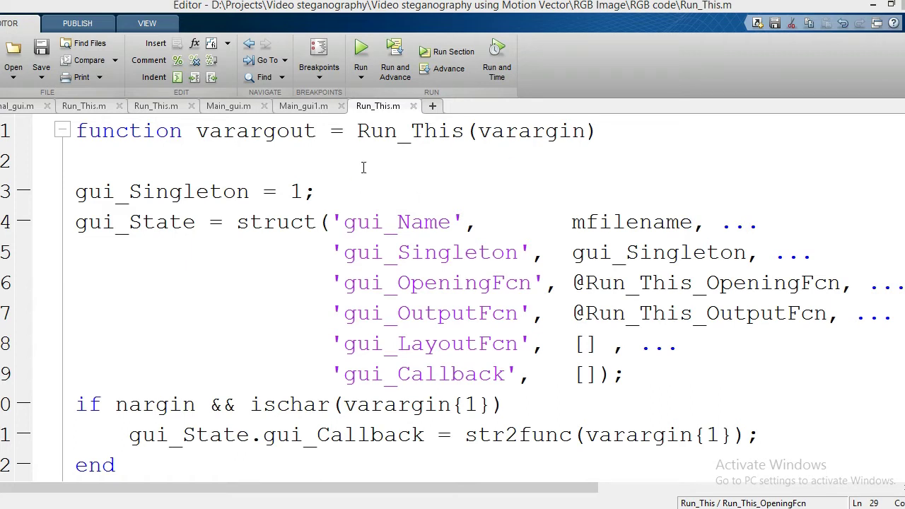
- Run the Run_This script and move the Video Steganography launcher to the centre of the screen
click(362, 51)
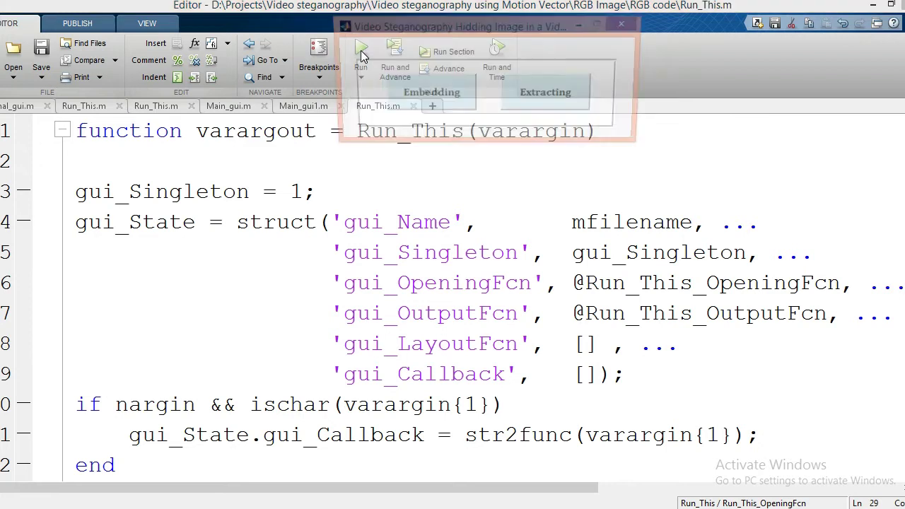
drag(418, 21, 317, 167)
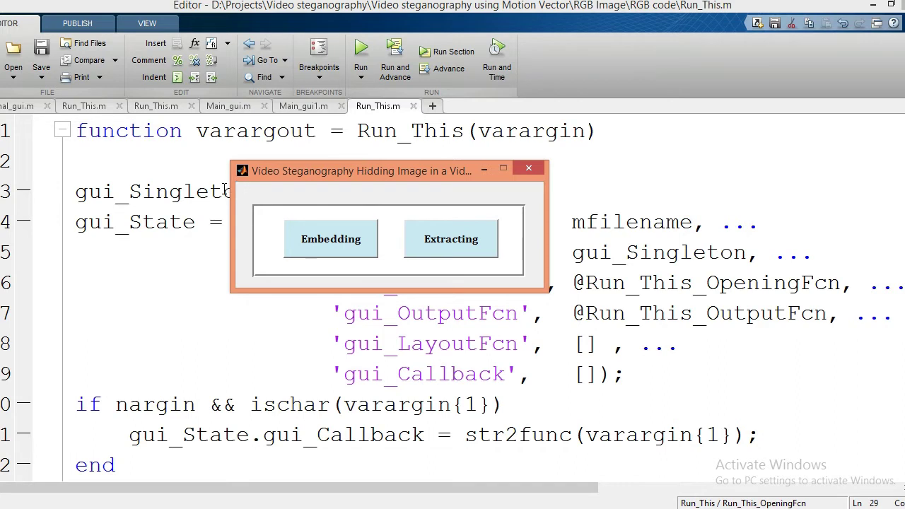
- Open the Embedding window, move it to the upper left, and load Video2 as the cover video
click(345, 245)
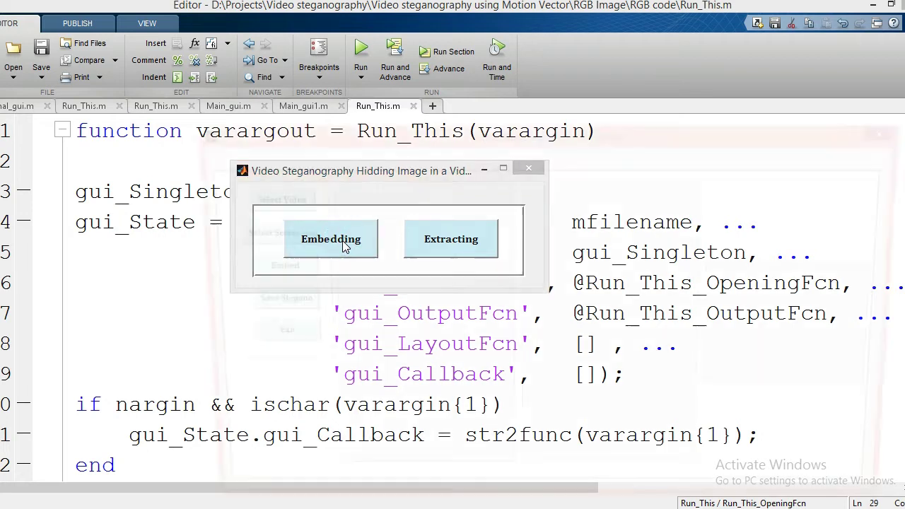
drag(376, 135, 245, 51)
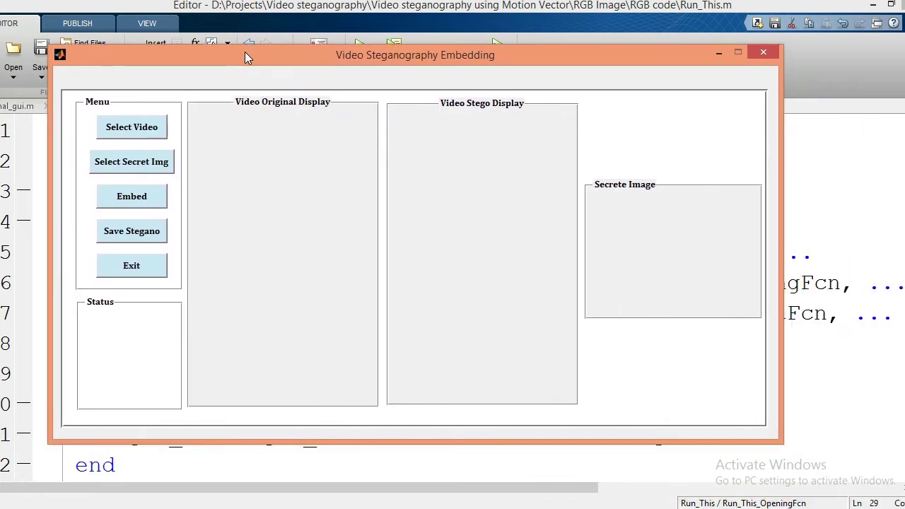
click(140, 134)
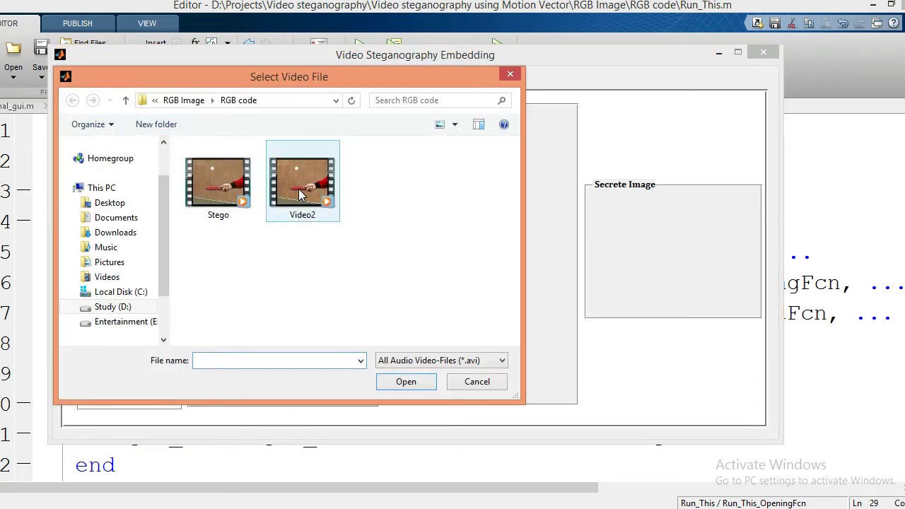
click(300, 195)
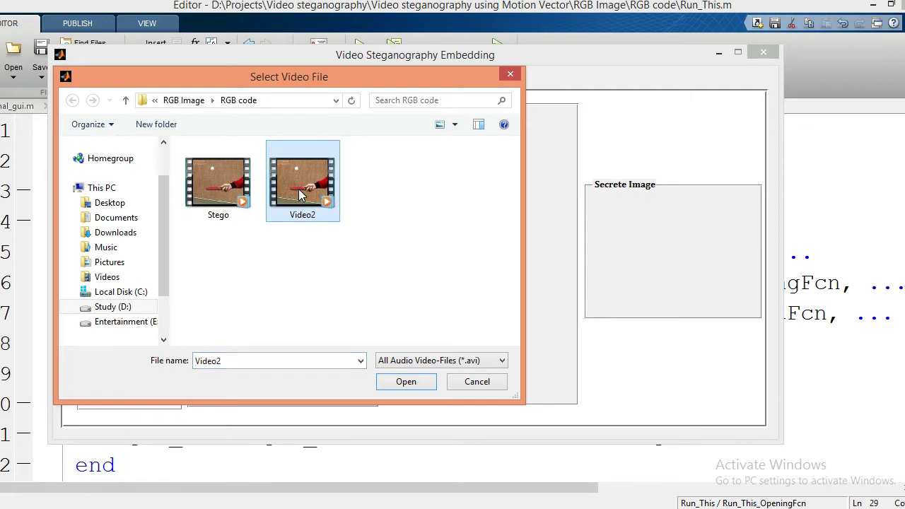
click(414, 388)
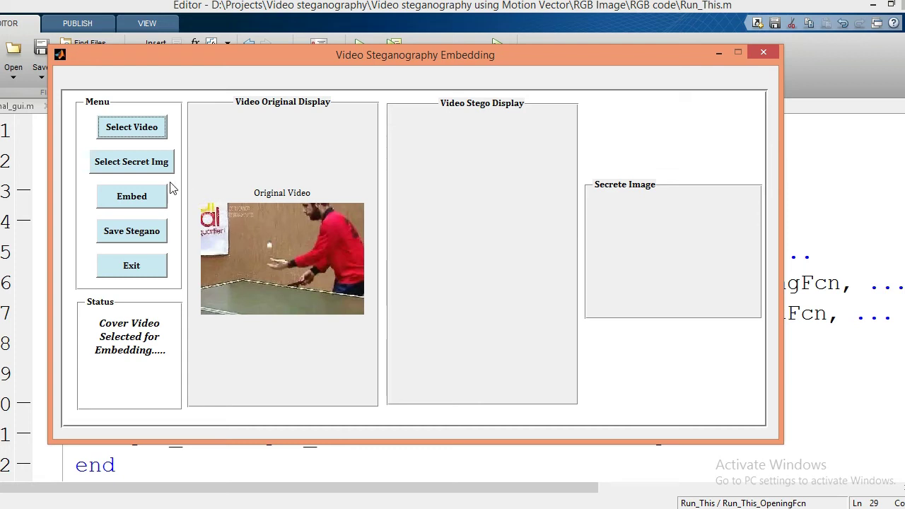
- Load img13 as the secret image to hide
click(145, 164)
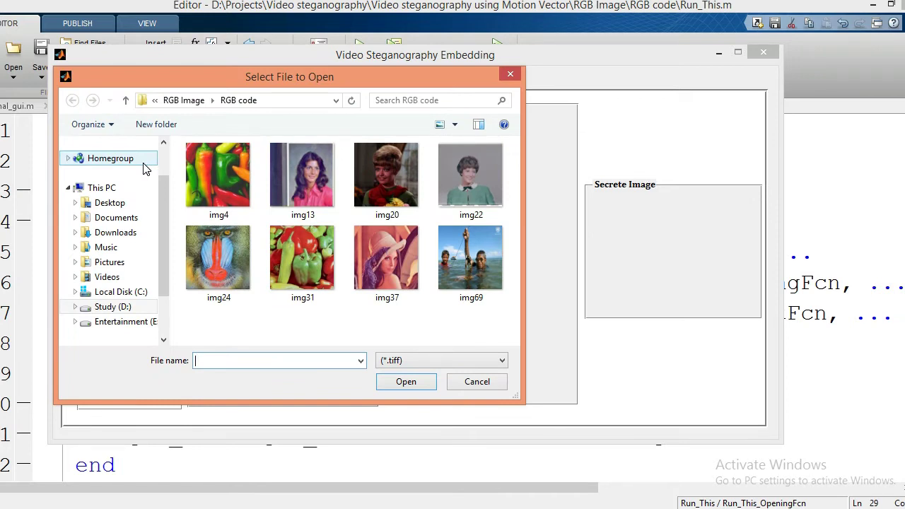
click(308, 177)
click(414, 384)
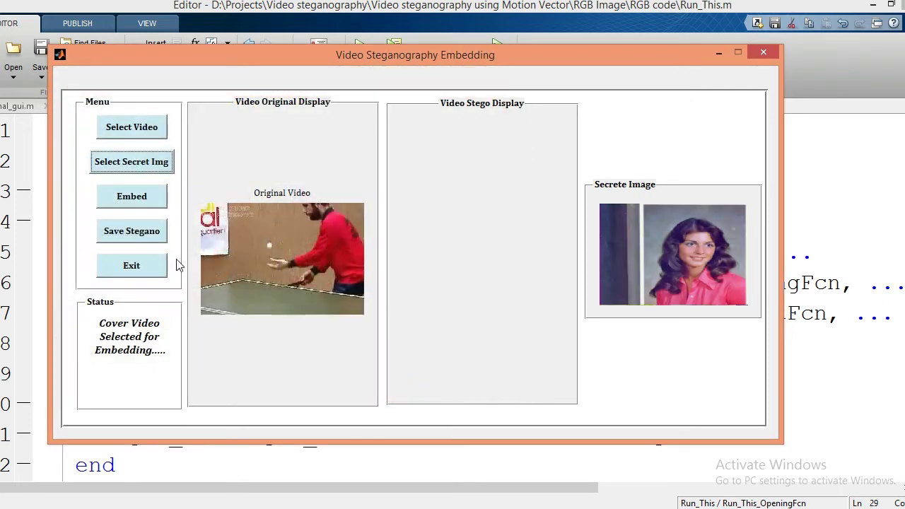
- Embed img13 into Video2, save the stego video, and exit the embedding window
click(140, 201)
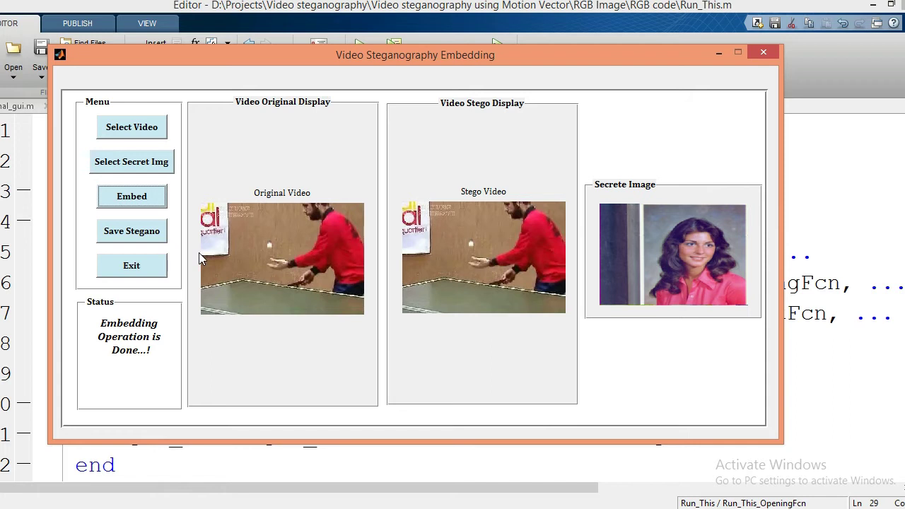
click(142, 241)
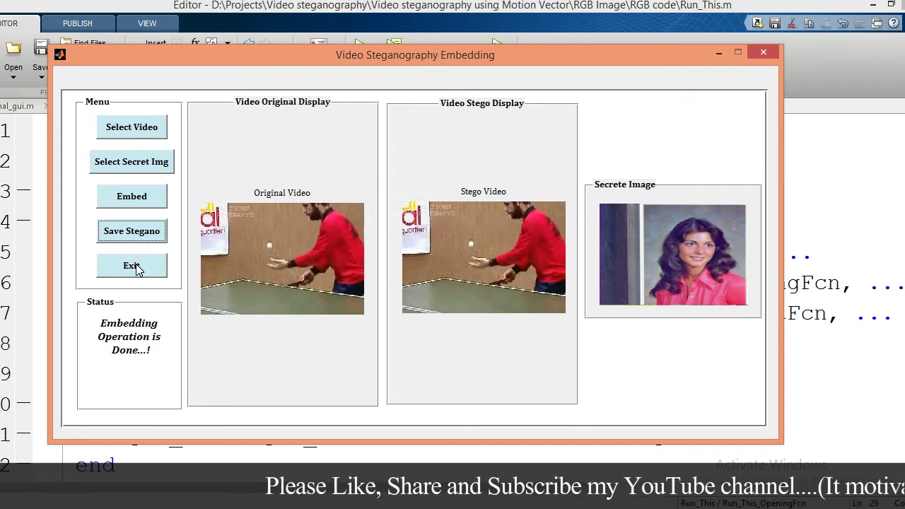
click(136, 264)
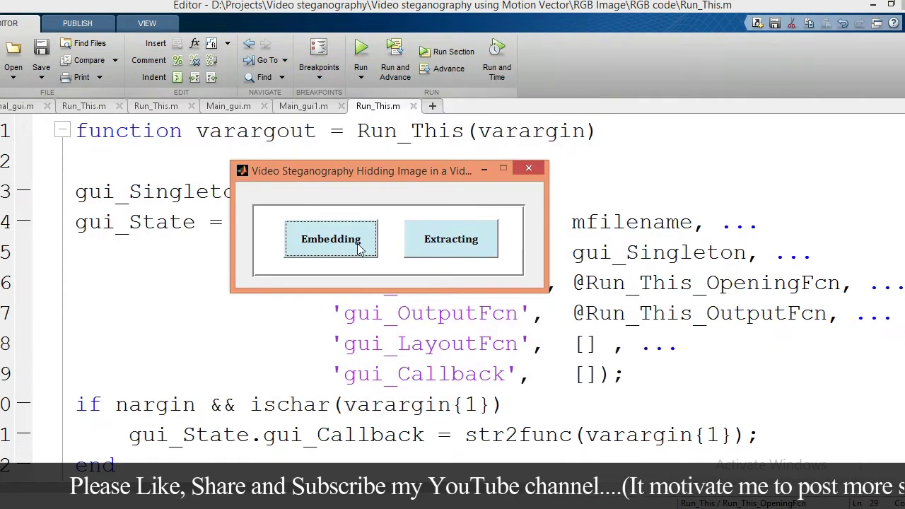
- Open the Extracting window, move it to the upper left, and load Stego as the stego video
click(434, 239)
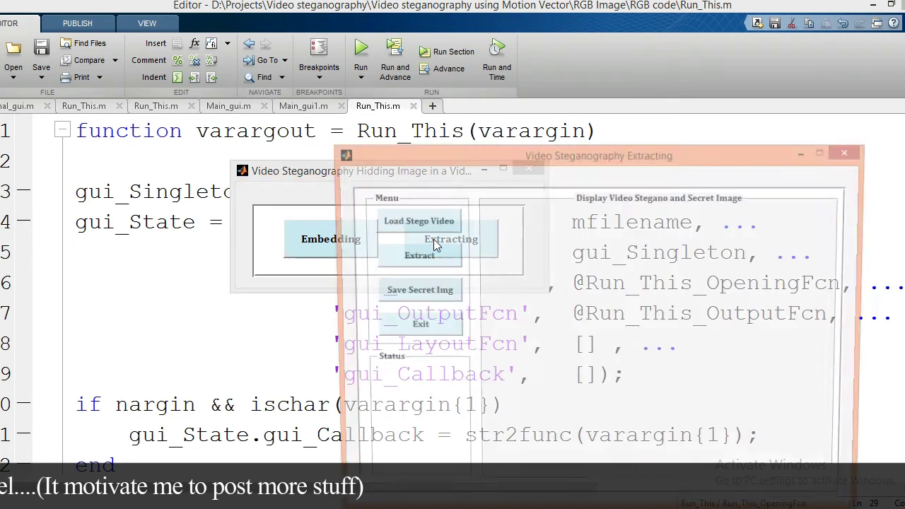
drag(458, 150, 215, 60)
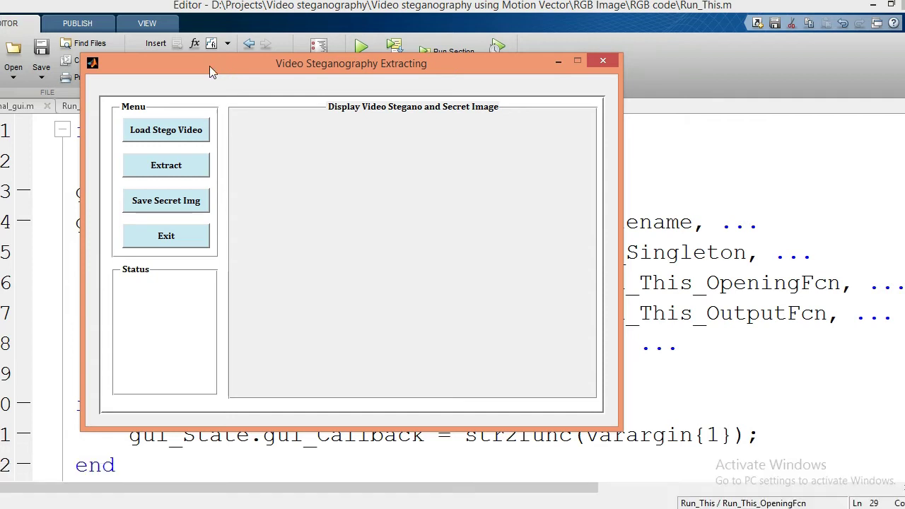
click(173, 137)
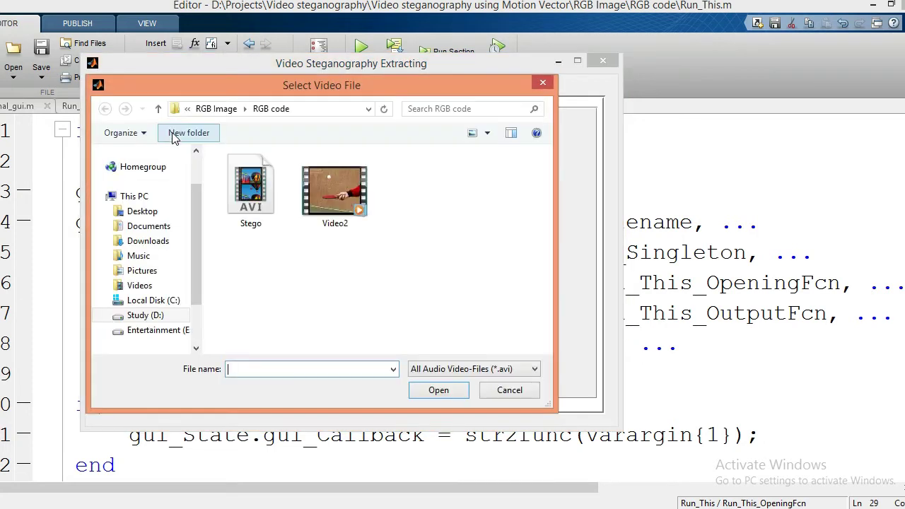
click(263, 191)
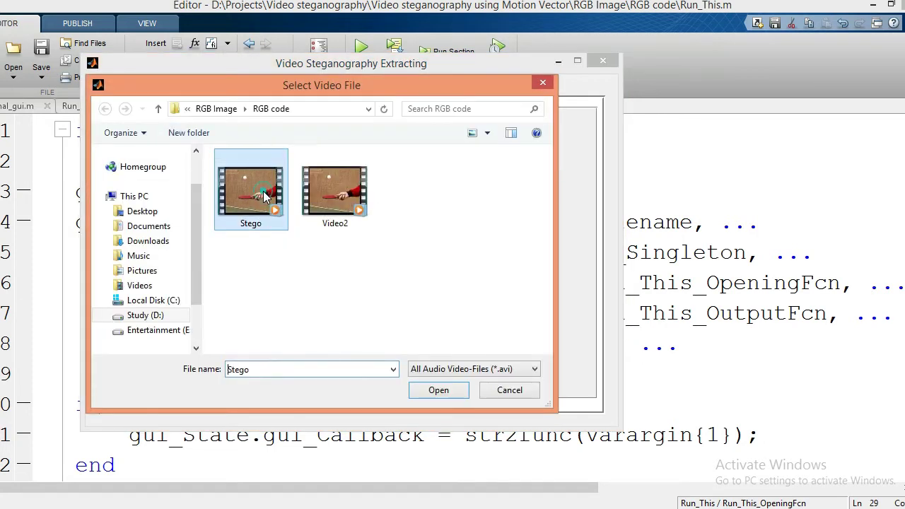
click(458, 391)
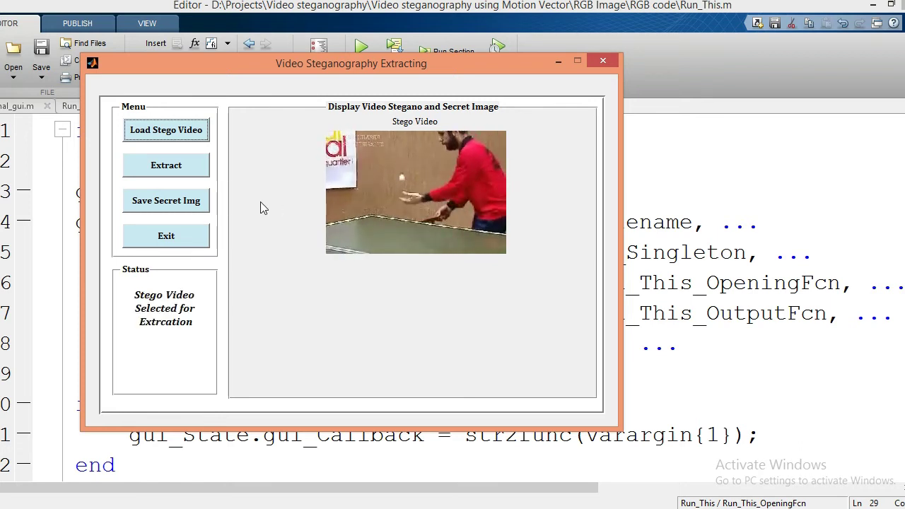
- Extract the hidden image from Stego, save it as rec, and close the extraction window
click(181, 165)
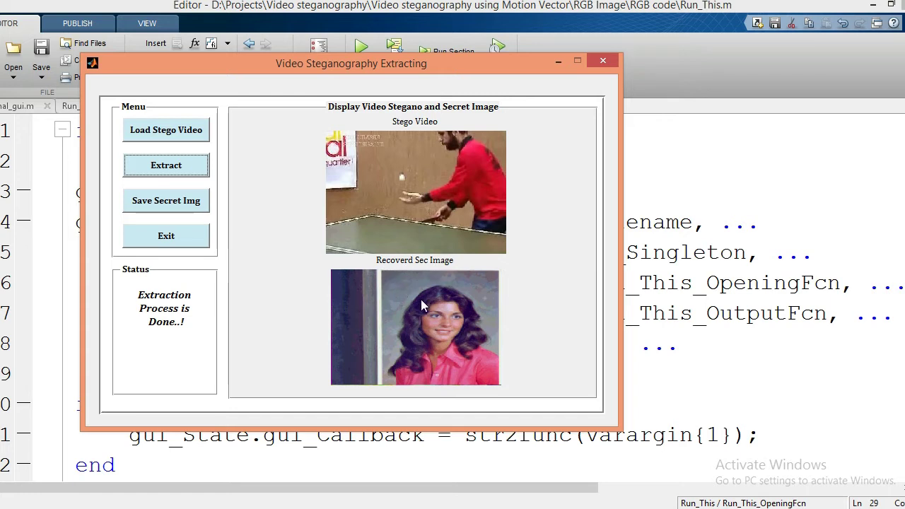
click(164, 202)
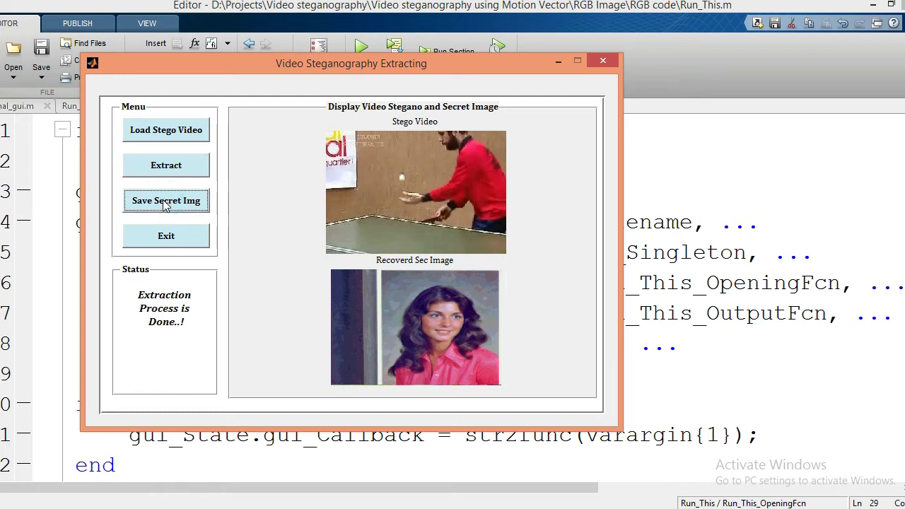
text(rec)
click(440, 391)
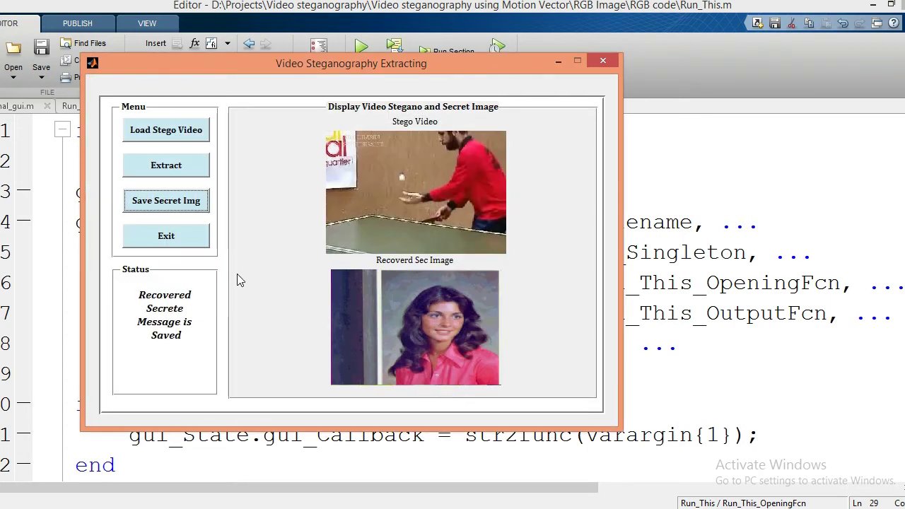
click(176, 237)
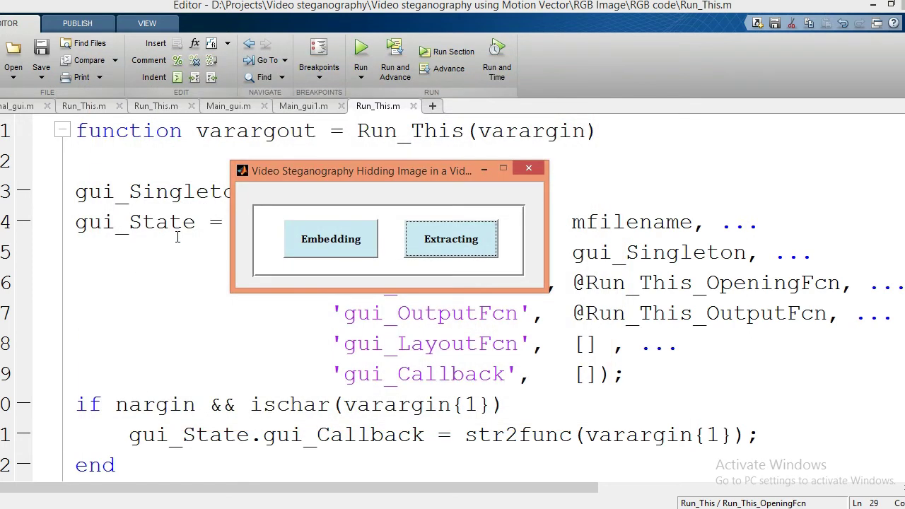
- Open the Embedding window again and load Video2 as the cover video
click(328, 243)
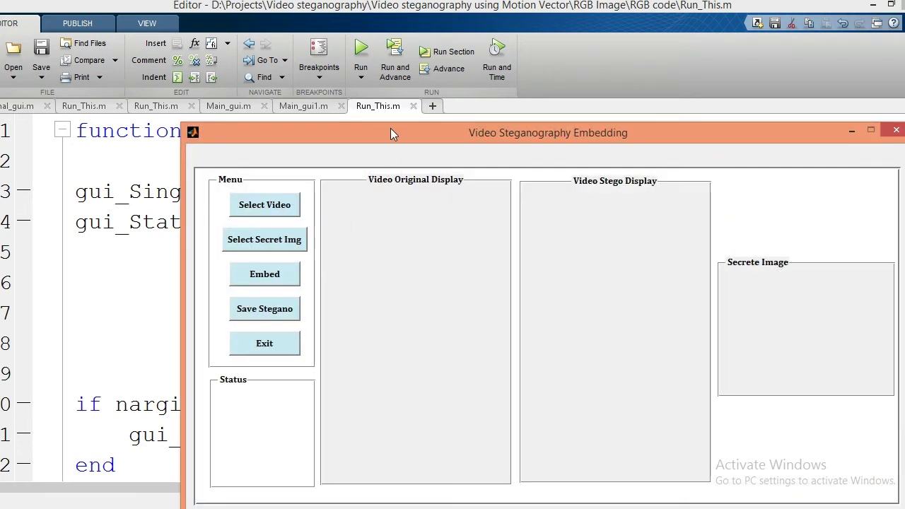
drag(391, 130, 240, 51)
click(121, 136)
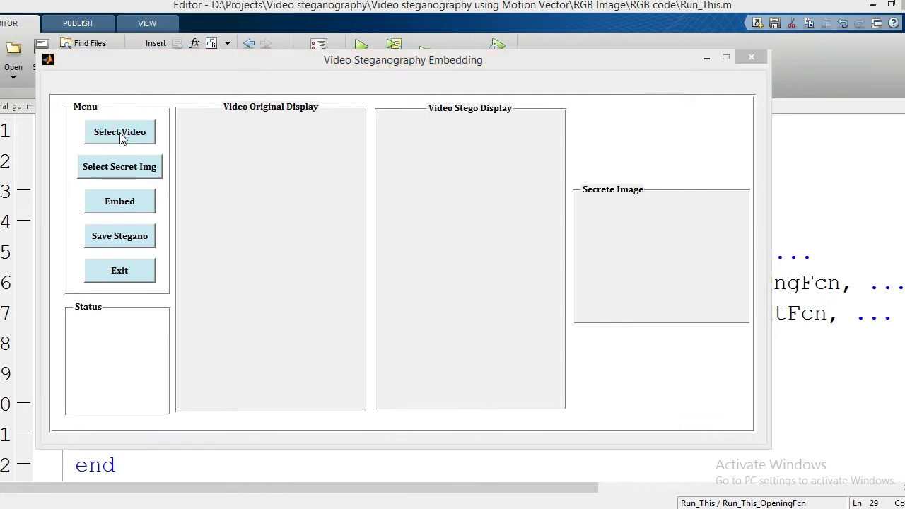
click(291, 184)
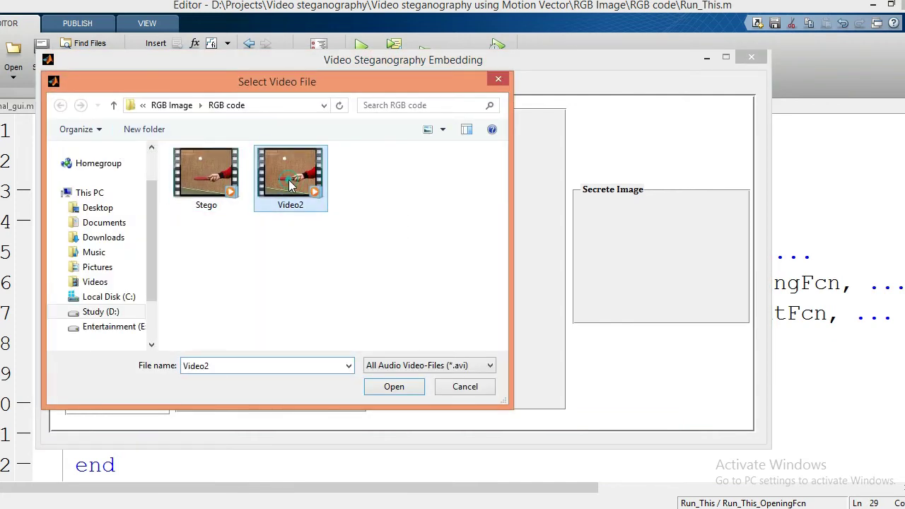
click(394, 389)
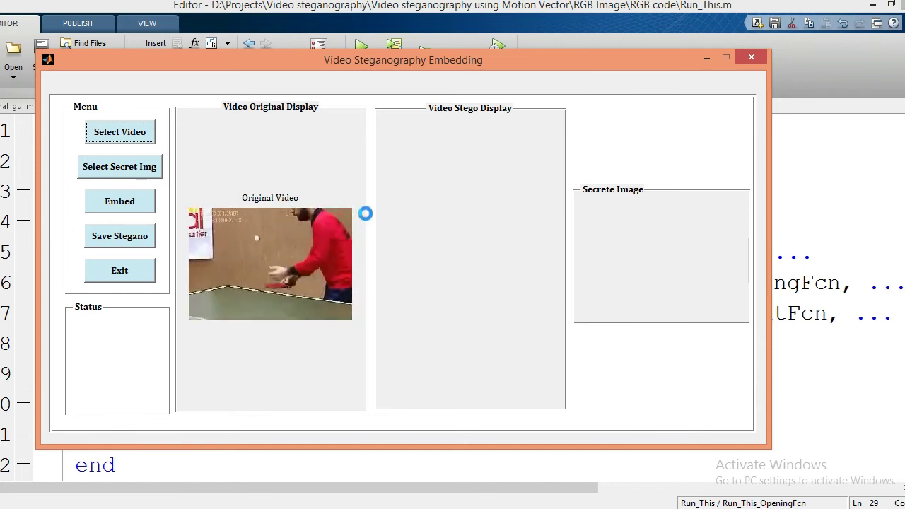
- Hide img37 inside Video2, then exit the embedding window
click(129, 167)
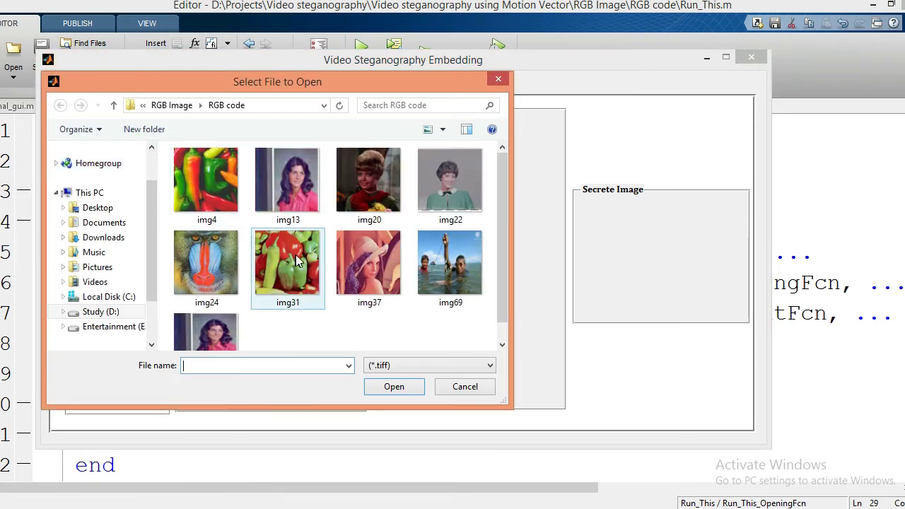
click(366, 273)
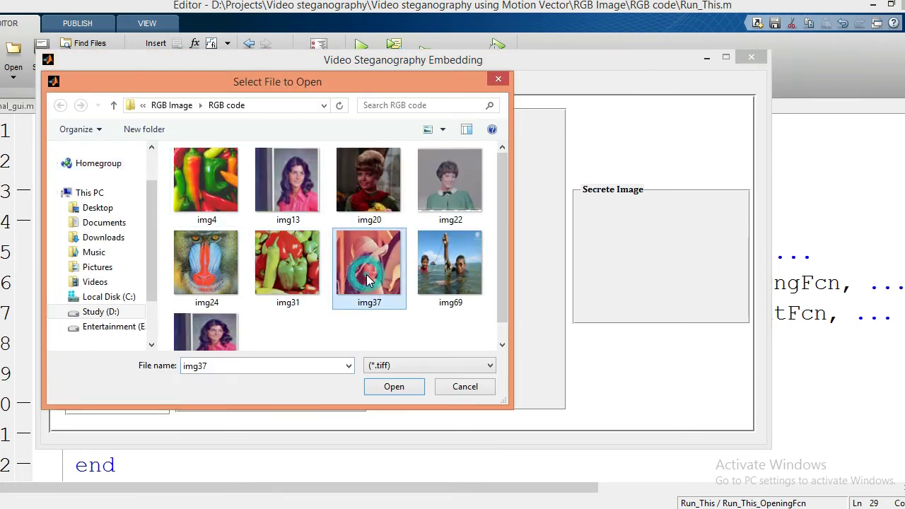
click(405, 385)
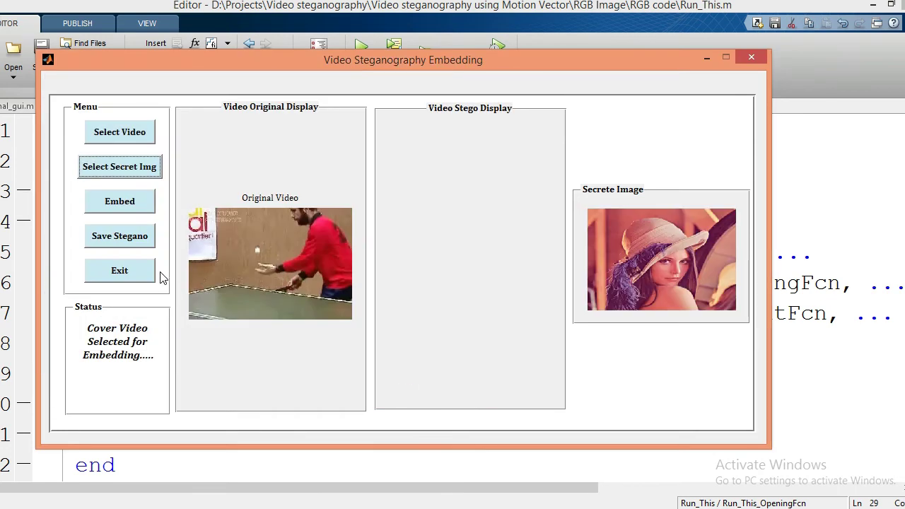
click(129, 197)
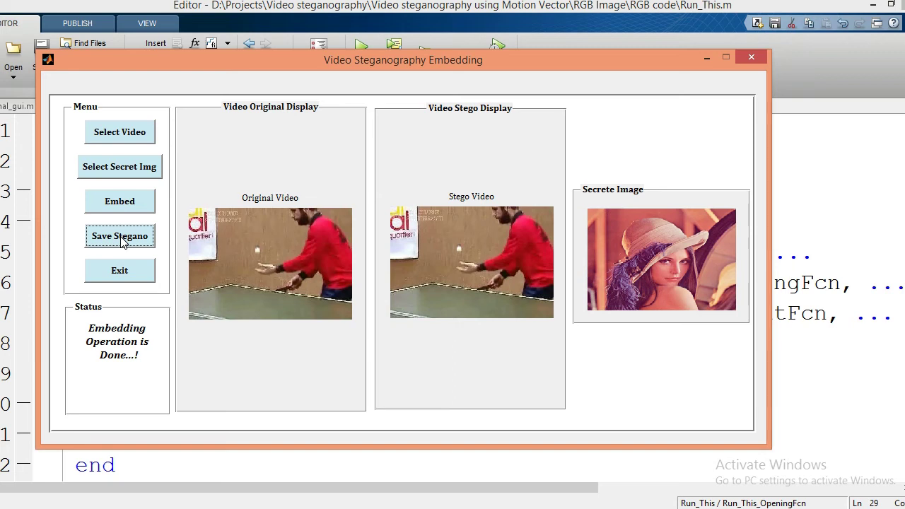
click(137, 277)
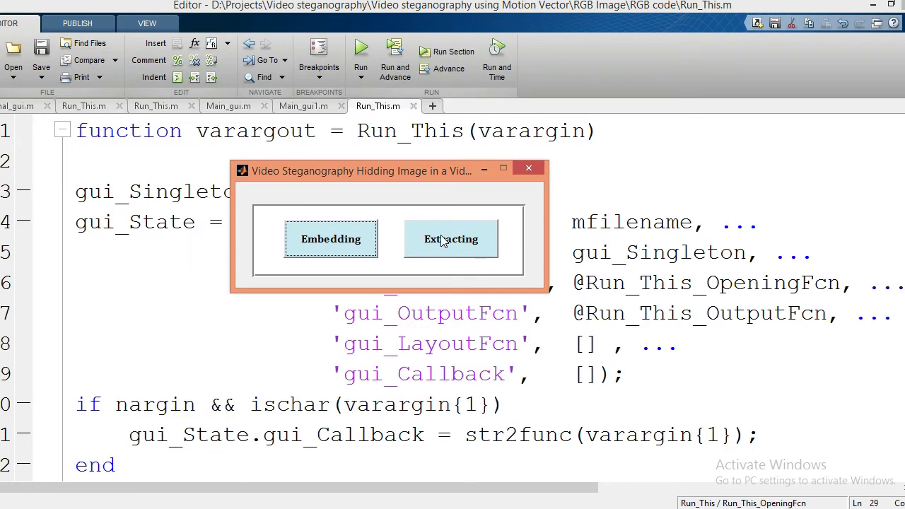
- Open the Extracting window and load the Stego video
click(442, 240)
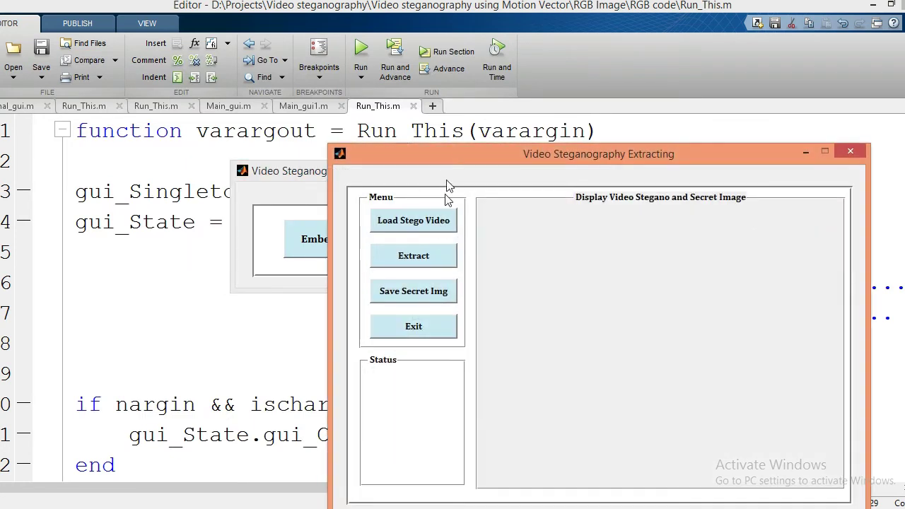
drag(450, 157, 226, 83)
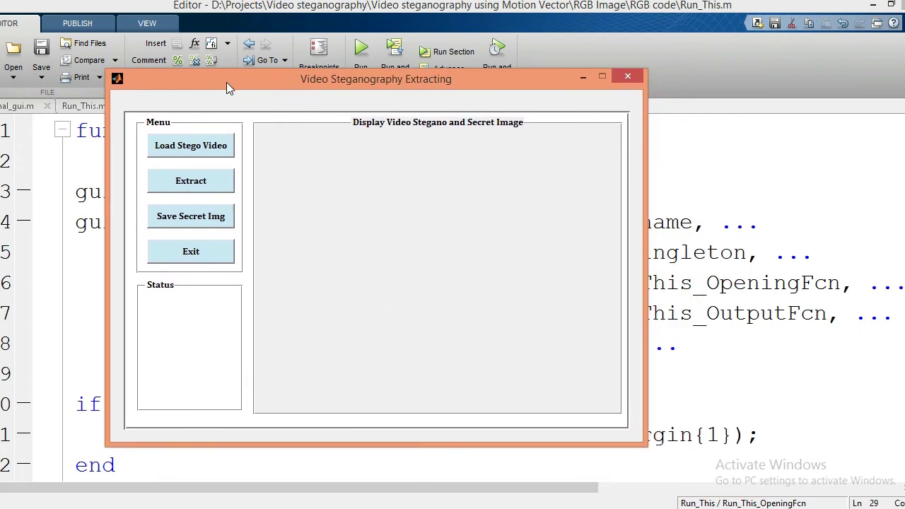
click(207, 144)
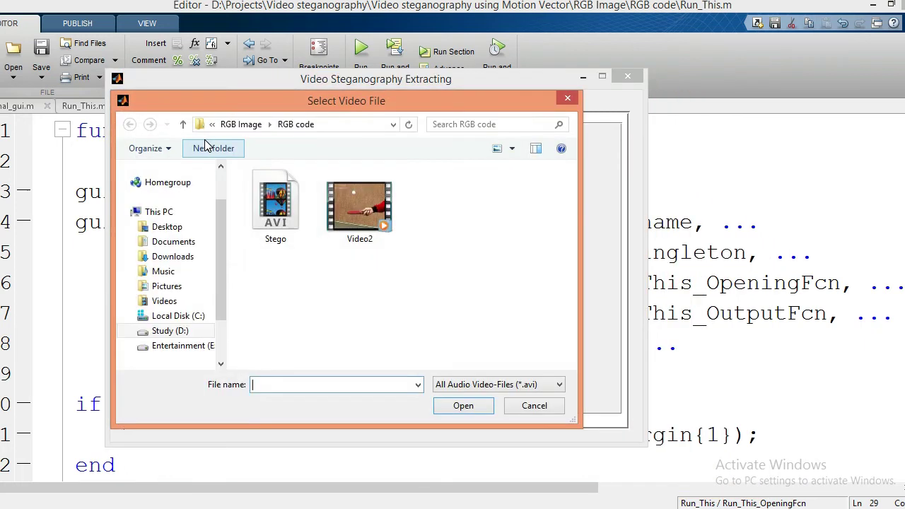
click(266, 205)
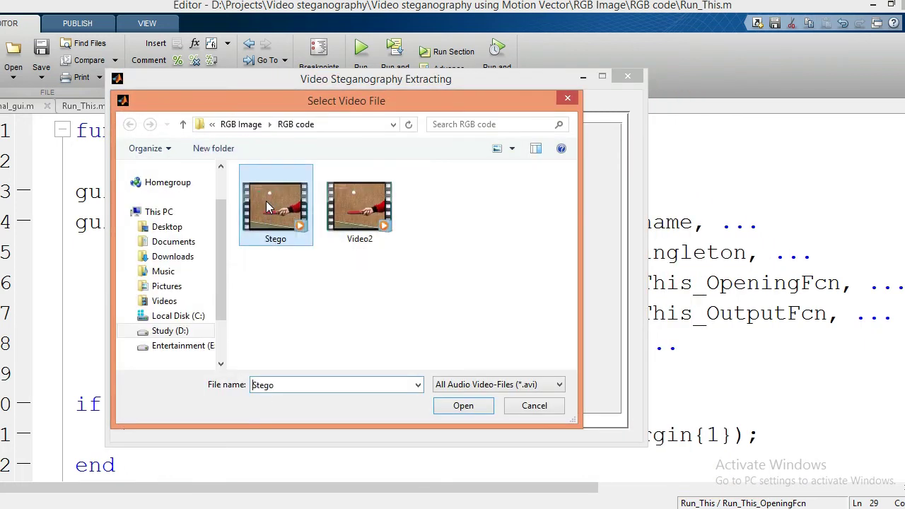
click(456, 407)
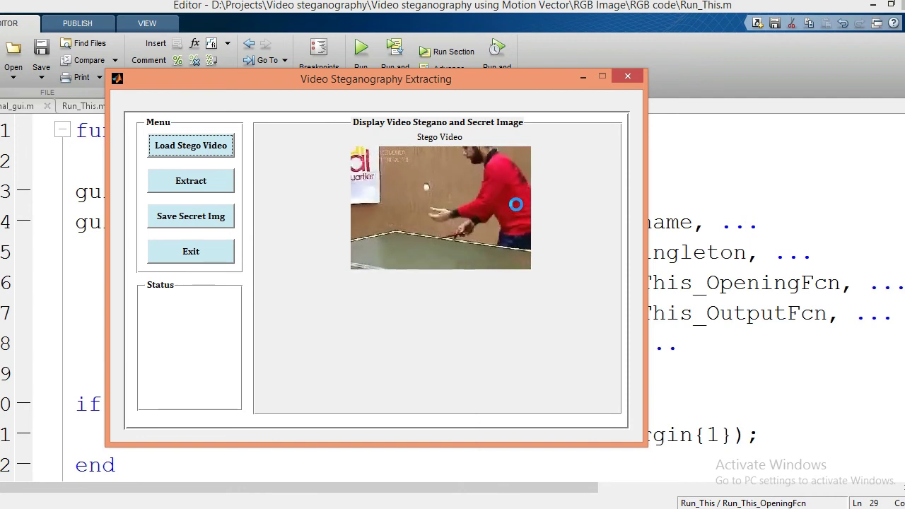
- Extract the hidden image and save it as rec1
click(201, 189)
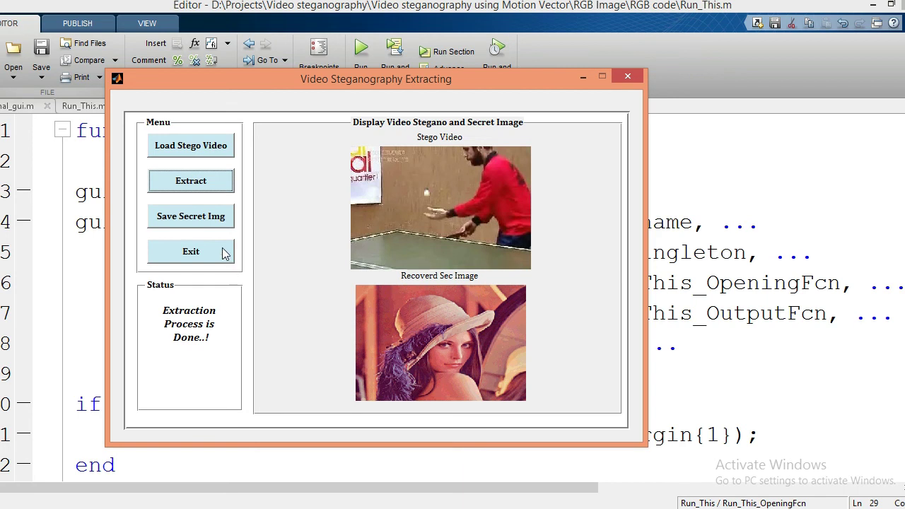
click(215, 221)
click(215, 219)
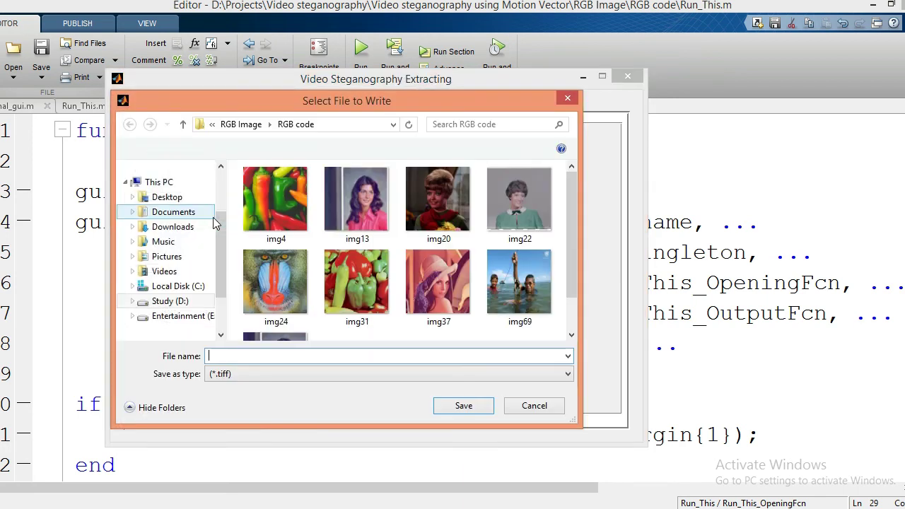
text(rec1)
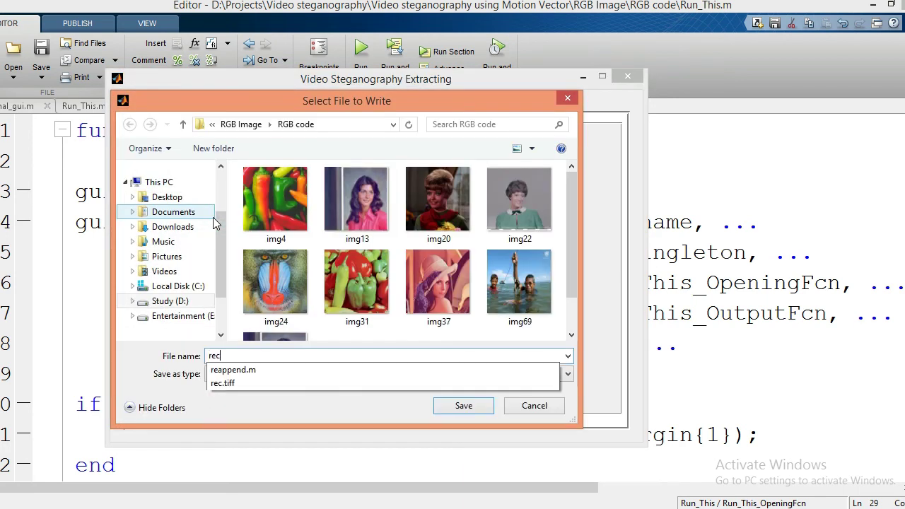
click(487, 414)
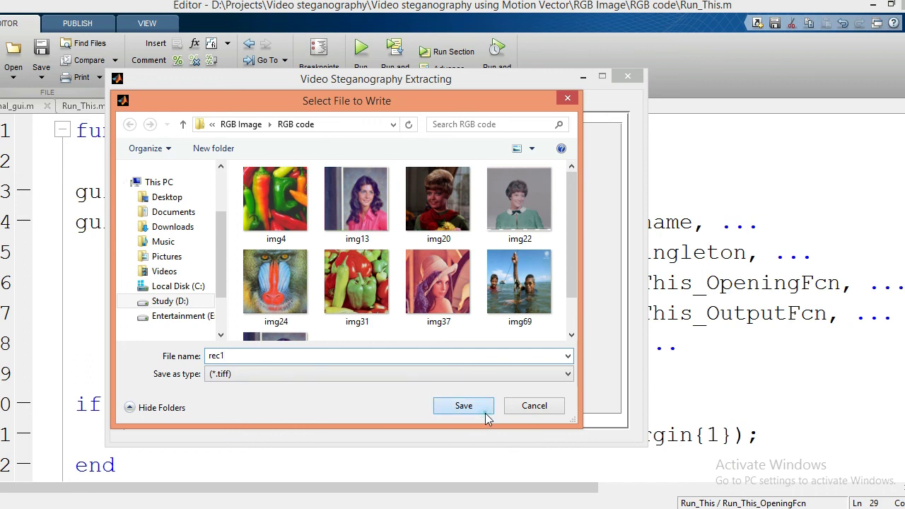